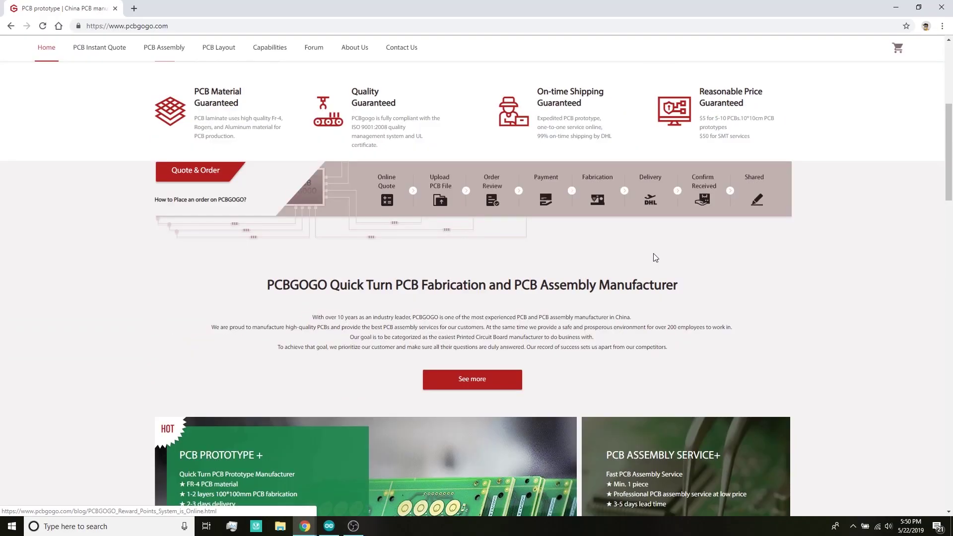
scroll(655, 259, down, 2)
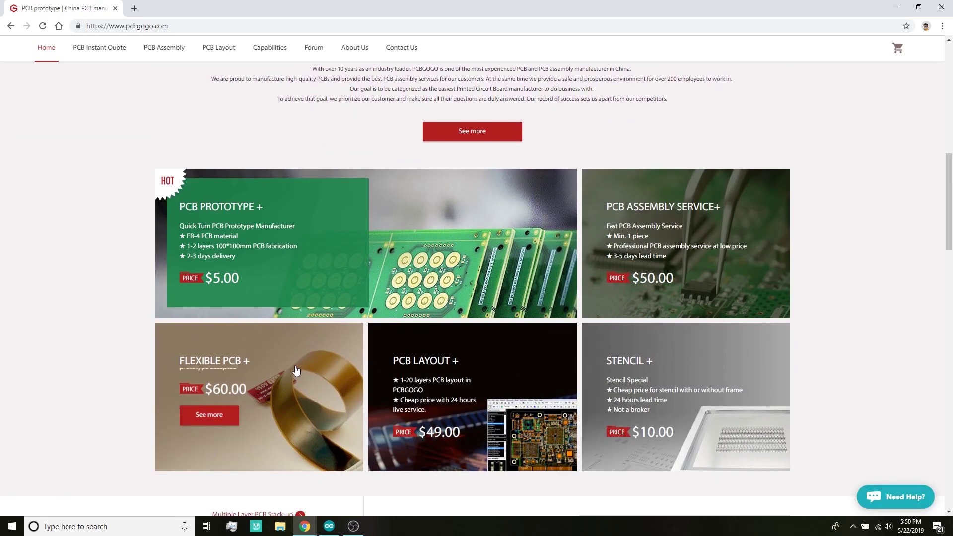
- Open the PCB Prototype instant-quote page from its See more link
scroll(296, 370, down, 4)
scroll(216, 322, up, 5)
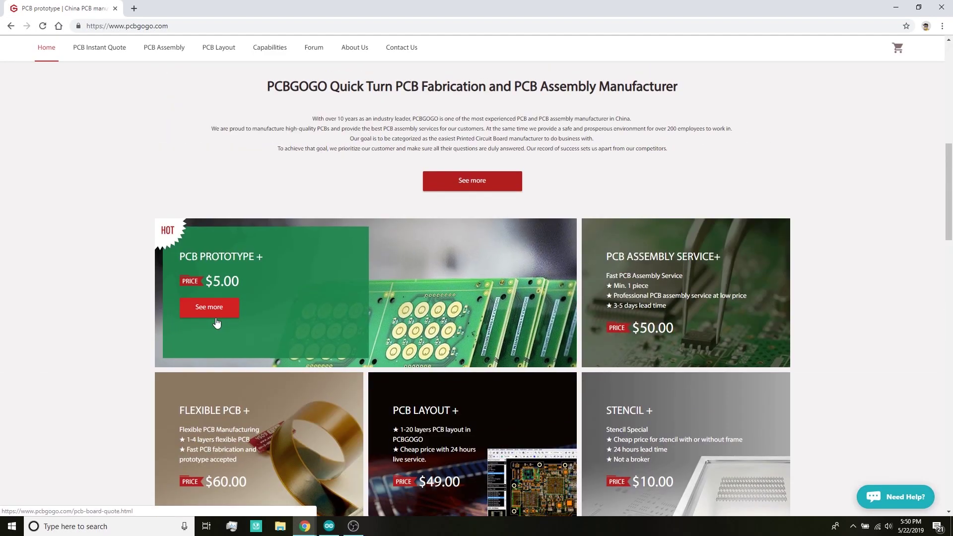
click(217, 323)
scroll(625, 285, down, 6)
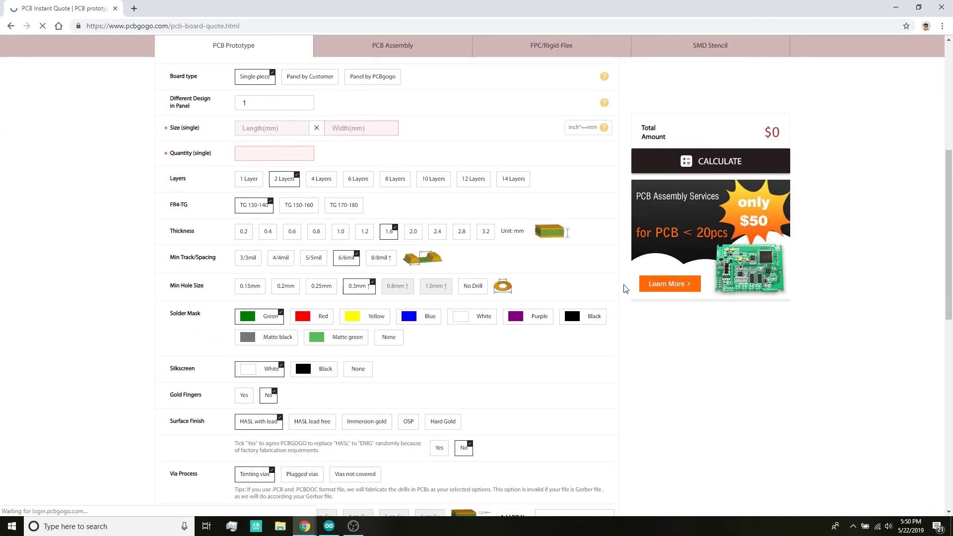
scroll(624, 288, down, 3)
scroll(623, 286, up, 15)
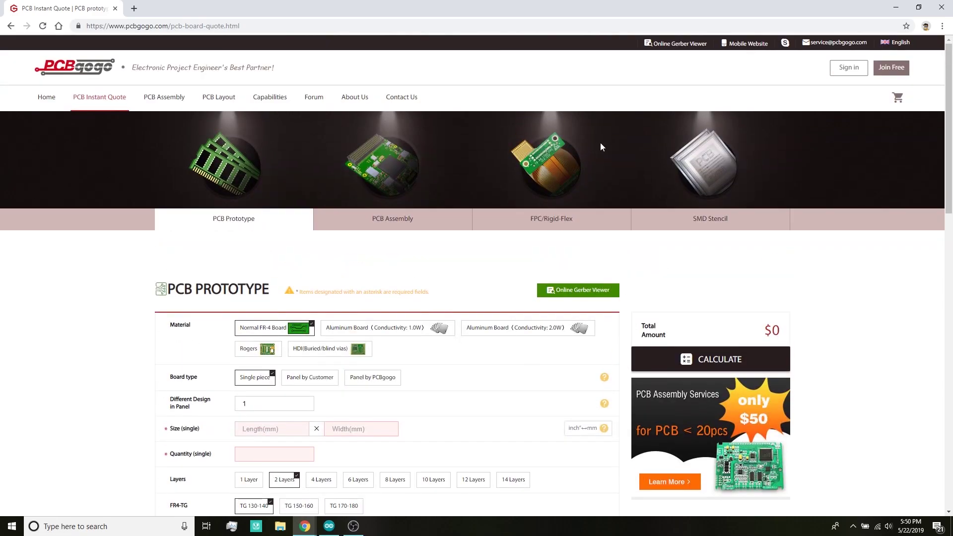
- Switch to the PCB Assembly quote form and review its Turnkey, Kitted or Consigned and Combo options
click(378, 226)
scroll(616, 232, down, 3)
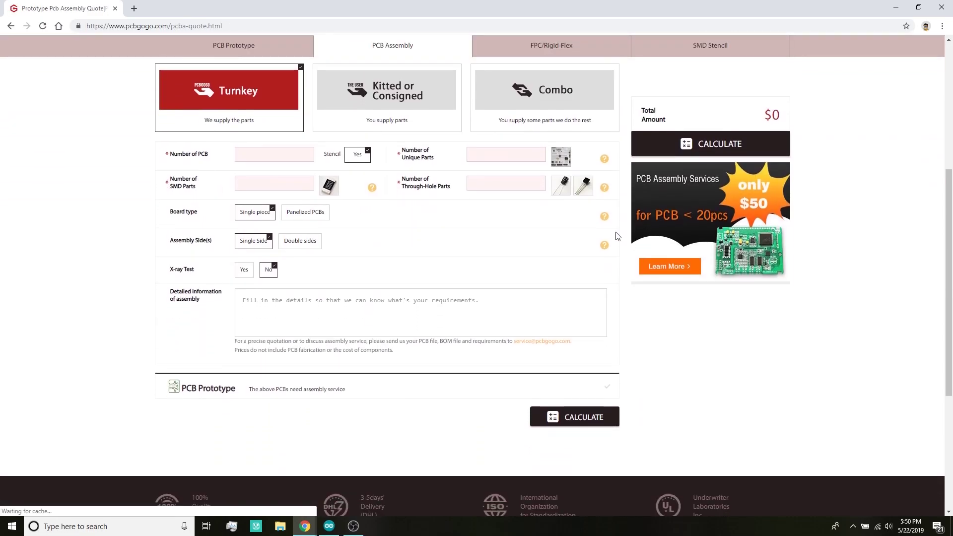
scroll(617, 235, down, 1)
scroll(617, 236, up, 1)
scroll(618, 235, up, 3)
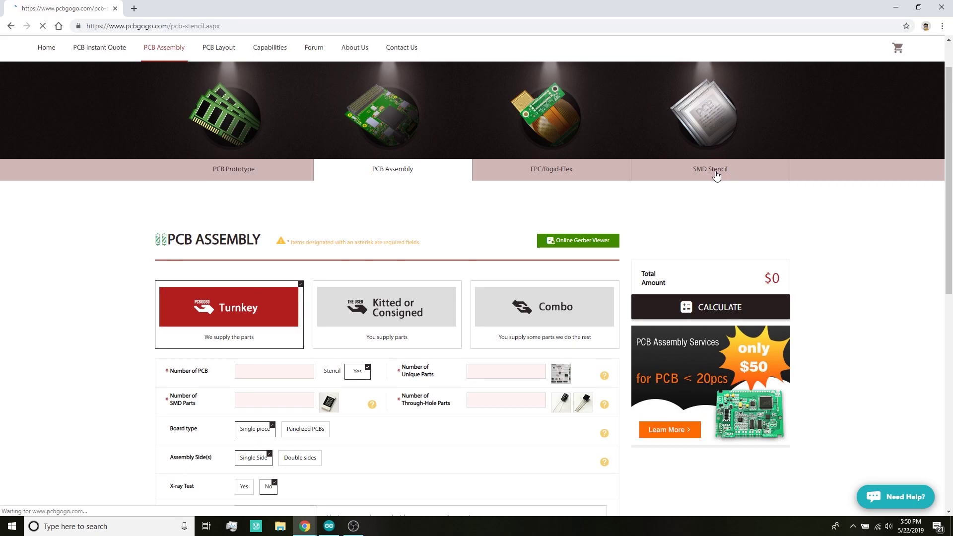
- Review the SMD Stencil form defaults: Framework, 370×470mm, Top side, quantity 1, 0.12mm thickness
scroll(715, 171, down, 2)
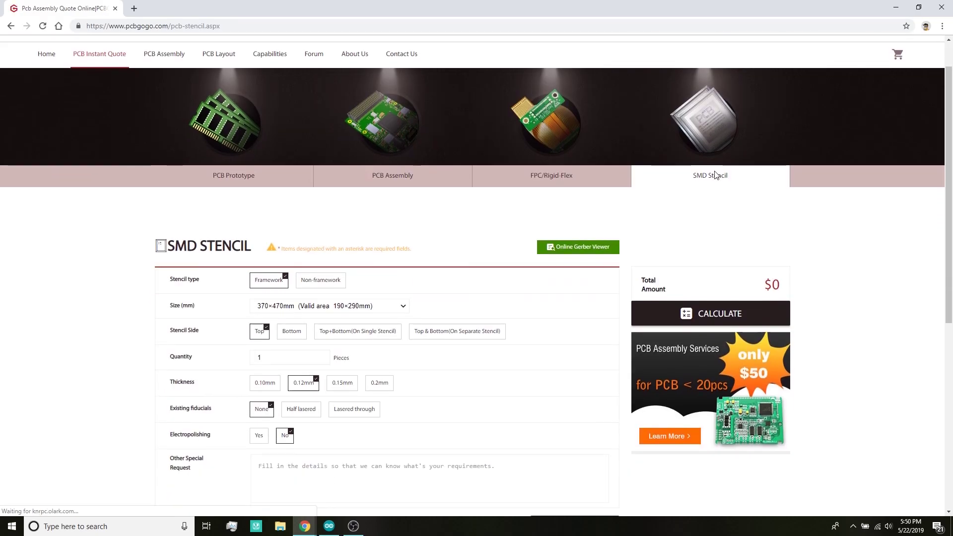
scroll(716, 175, down, 1)
scroll(700, 177, up, 3)
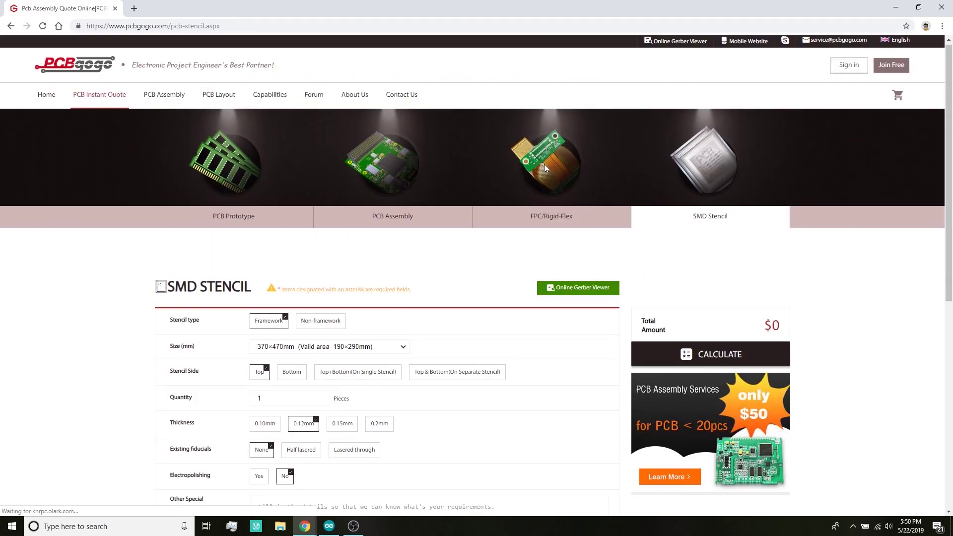
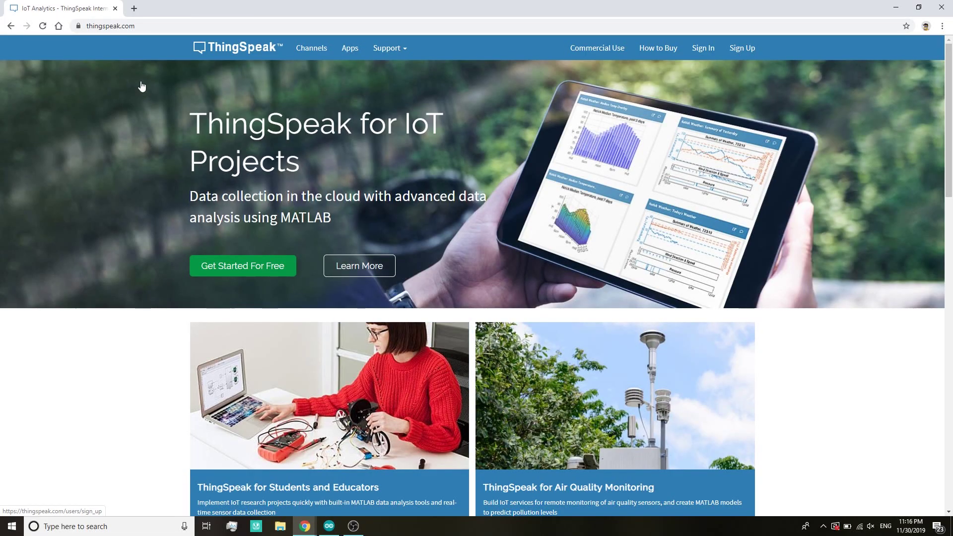
- Sign up for a MathWorks account, verify it, and continue to the My Channels list
click(749, 54)
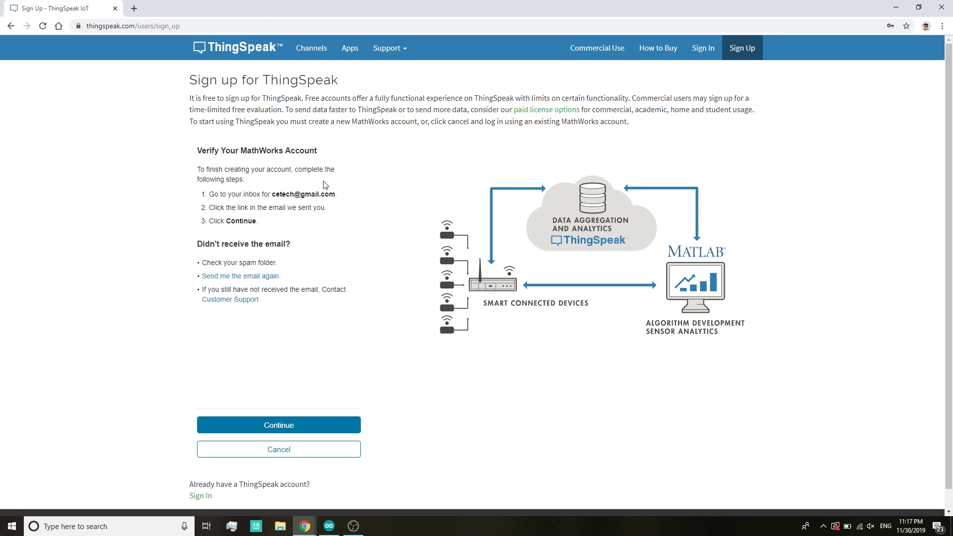
click(690, 50)
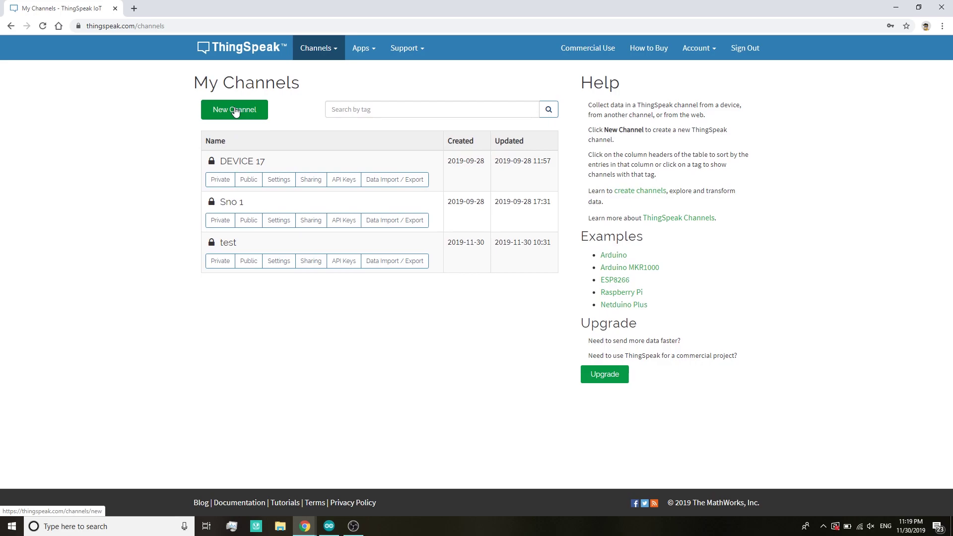
- Start a new channel from the My Channels page
click(235, 110)
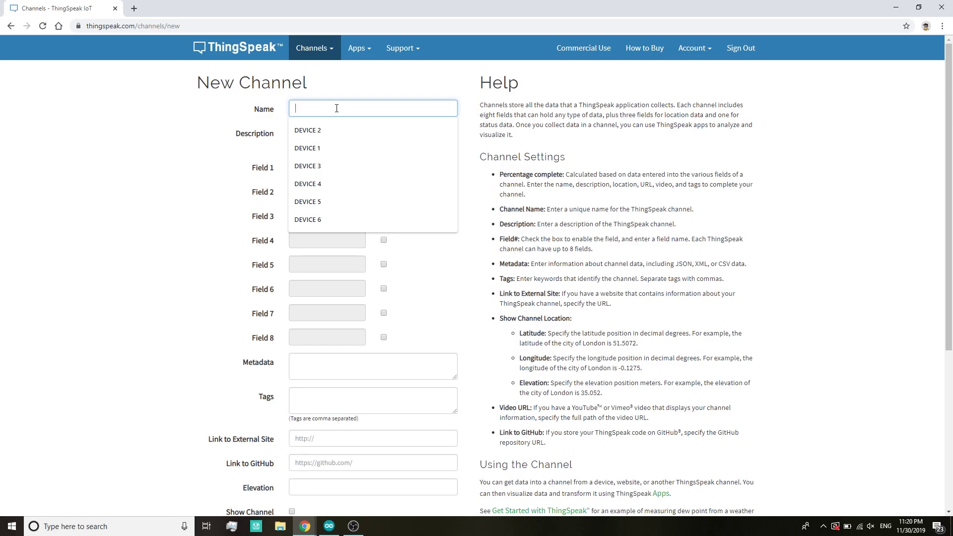
- Name the channel 'Test ESP8266', describe it as 'Youtube video', with fields Humidity and Temperature
text(Test ESP8266)
key(Tab)
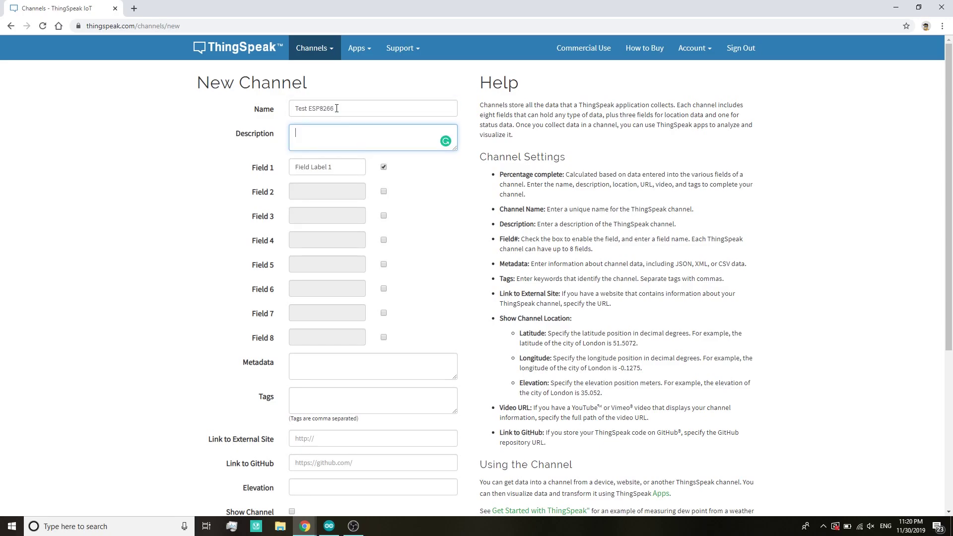
text(Youtube video)
key(Tab)
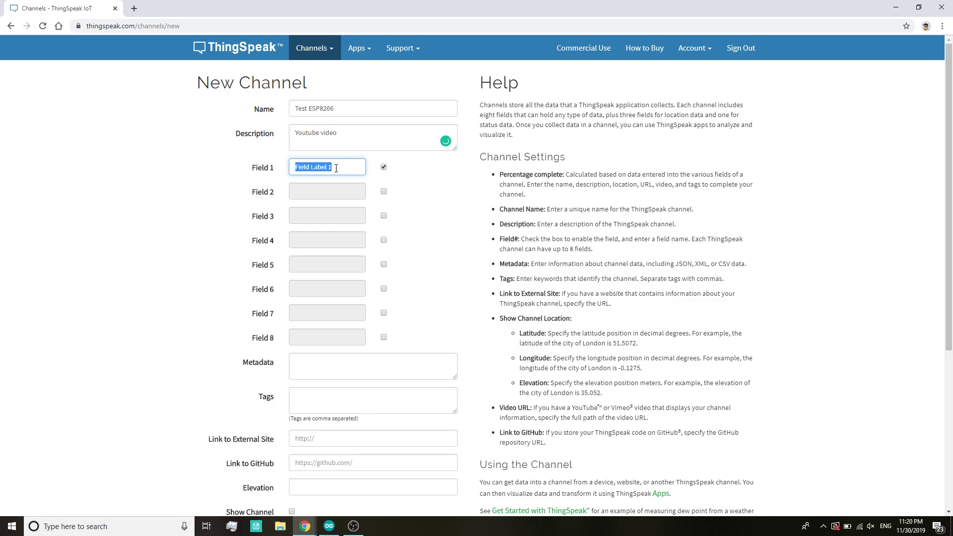
text(Humidity)
click(387, 197)
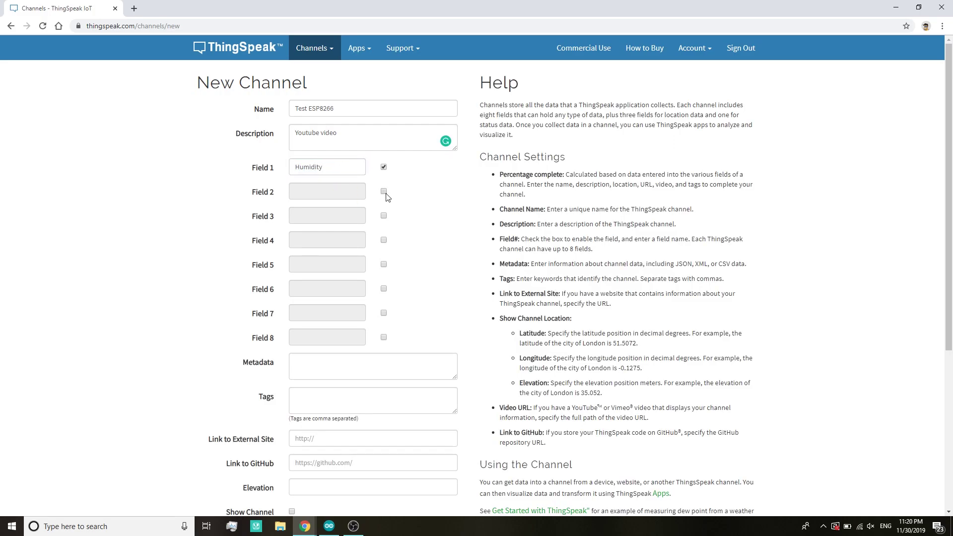
click(384, 192)
text(Temperature)
- Save the new channel
scroll(425, 277, down, 2)
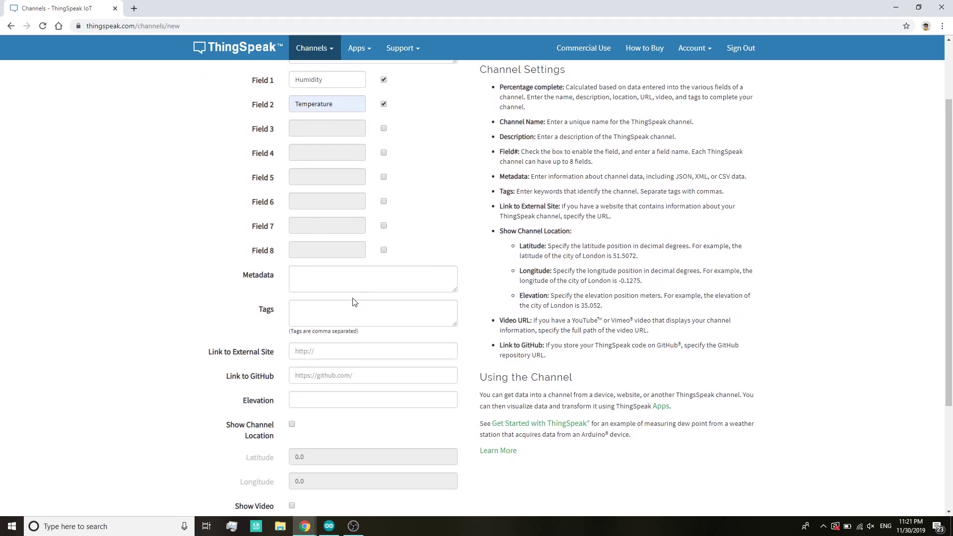
scroll(343, 290, down, 1)
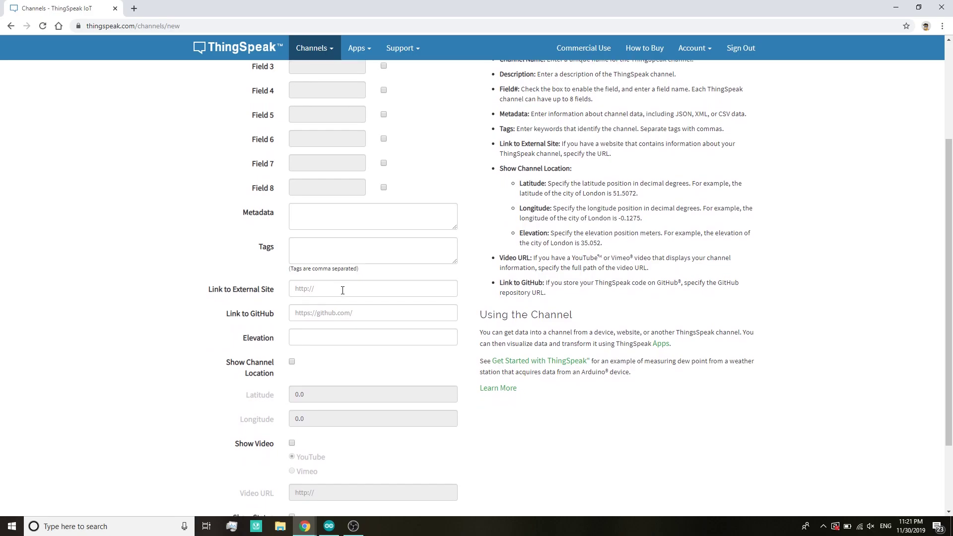
scroll(335, 340, down, 1)
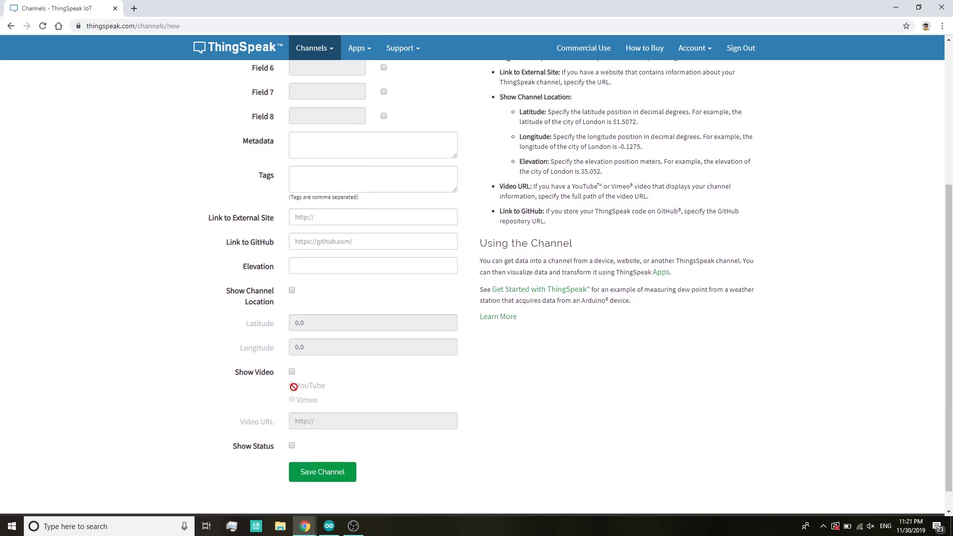
click(320, 473)
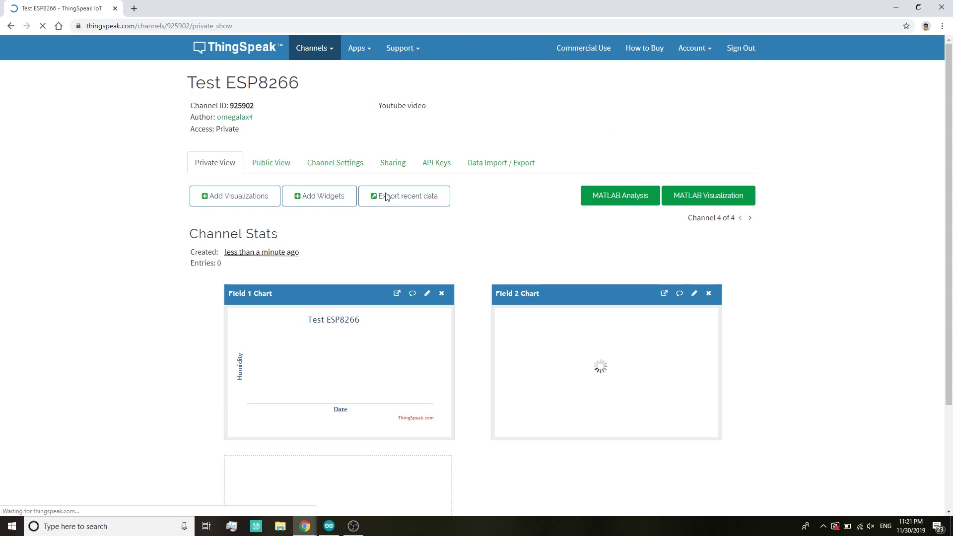
- Scroll the channel page to check the empty Humidity and Temperature charts
scroll(385, 193, down, 1)
scroll(387, 196, down, 1)
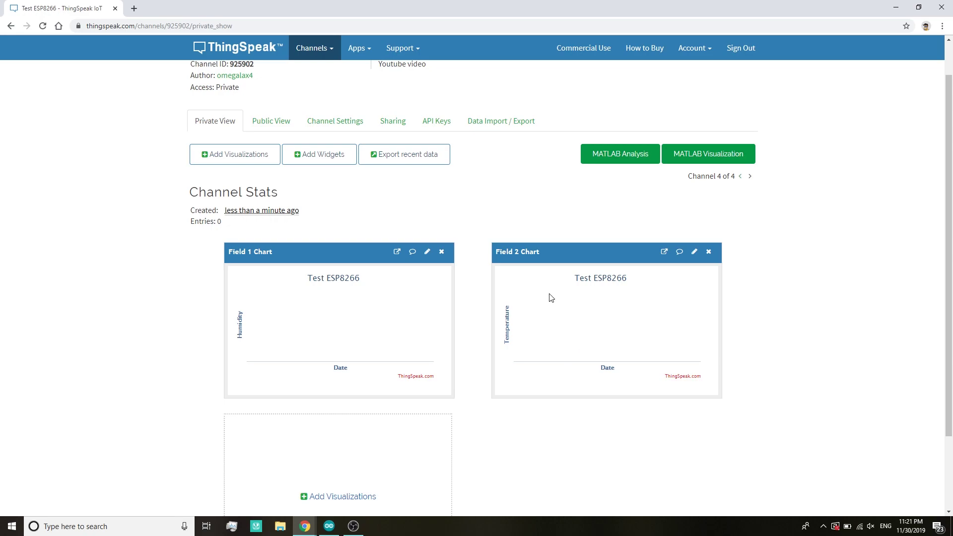
scroll(257, 153, up, 1)
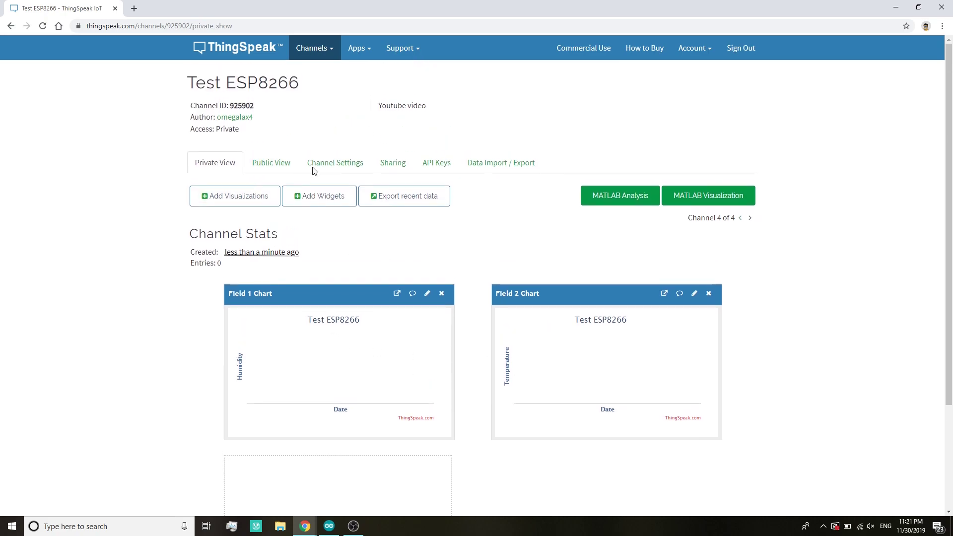
scroll(317, 260, down, 1)
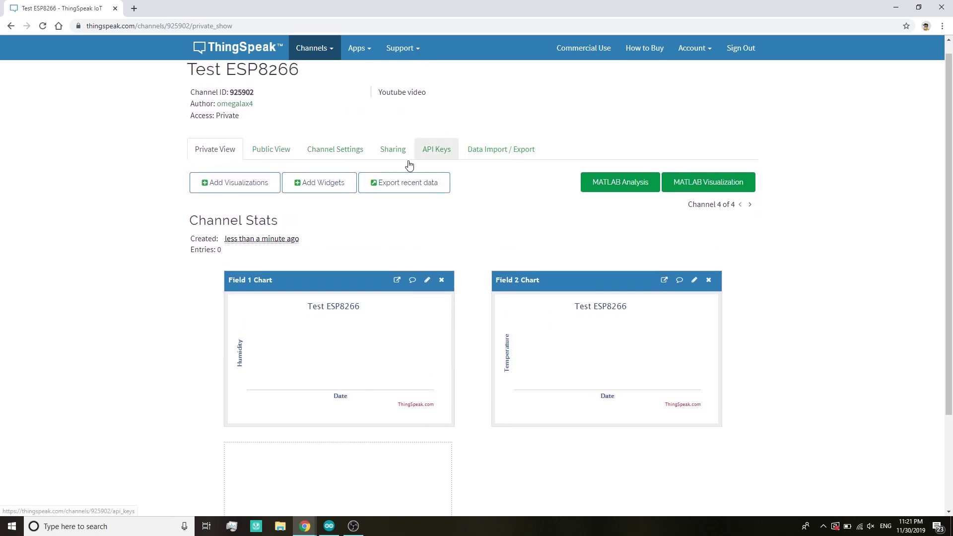
- Open the channel's API Keys and select the Write and Read API keys for copying
click(431, 155)
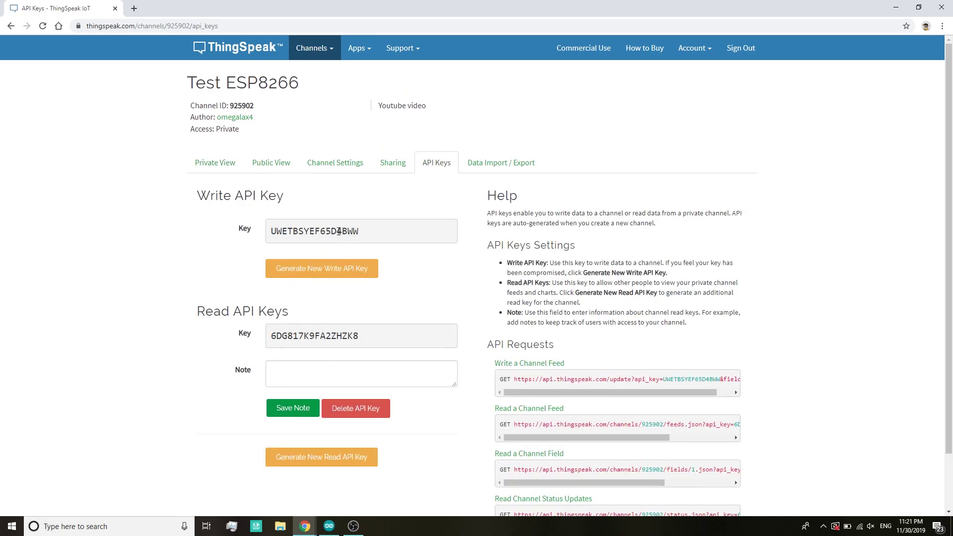
double_click(339, 231)
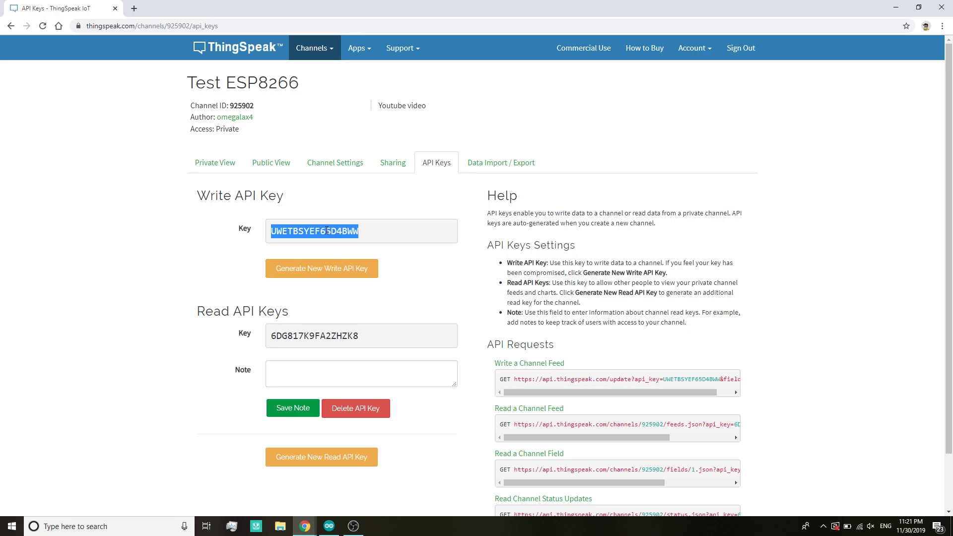
double_click(310, 336)
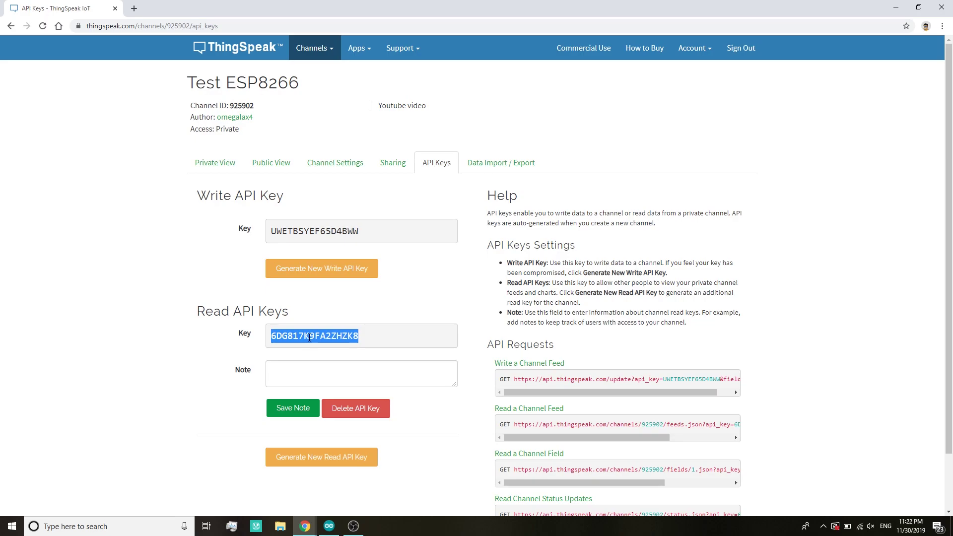
click(419, 343)
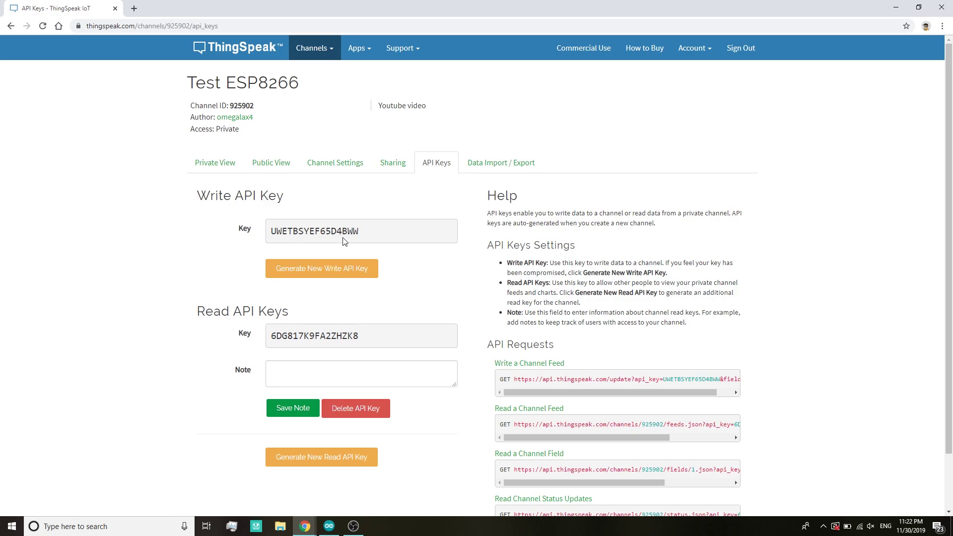
- Generate a new Write API key for the channel and select it
click(336, 263)
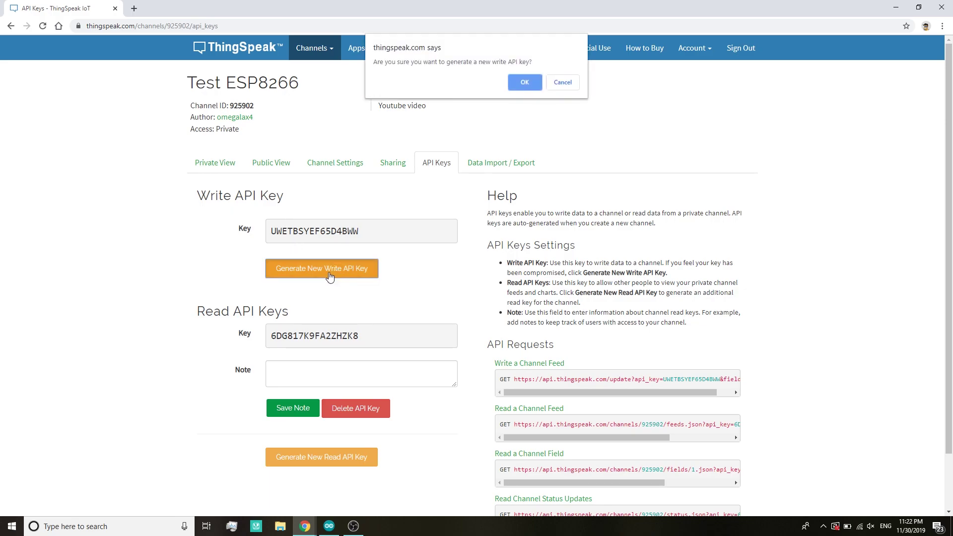
click(523, 83)
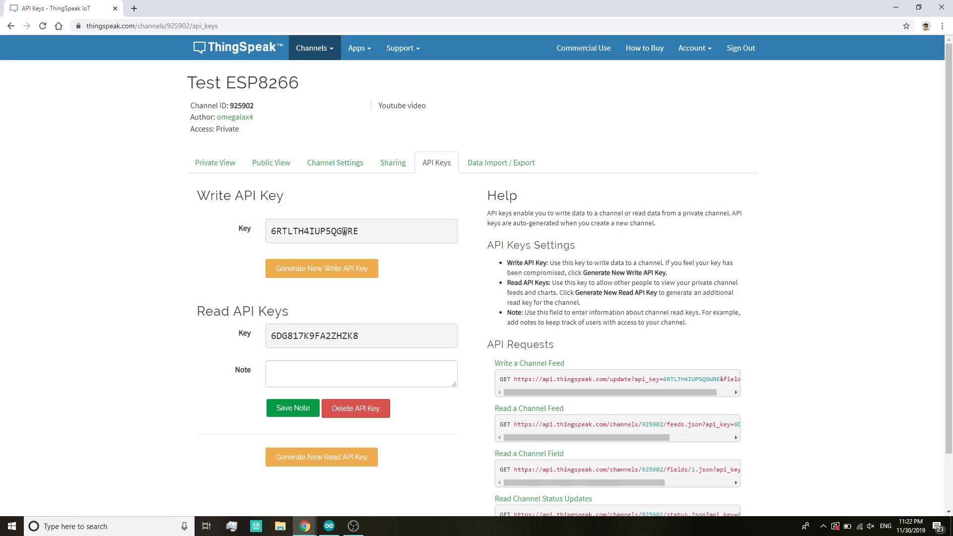
double_click(344, 231)
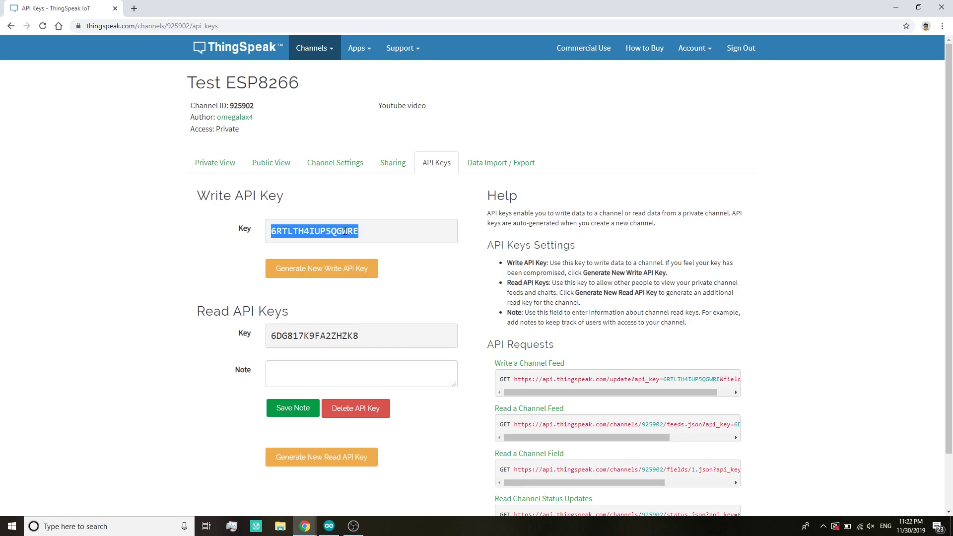
- Look over the write and read request URLs, then reselect the full Write API key
scroll(357, 278, down, 2)
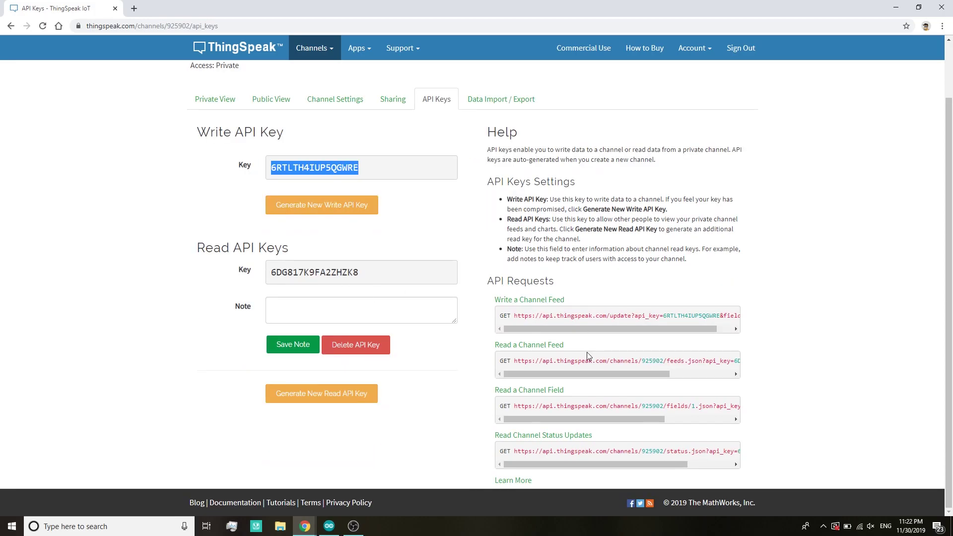
drag(585, 329, 595, 346)
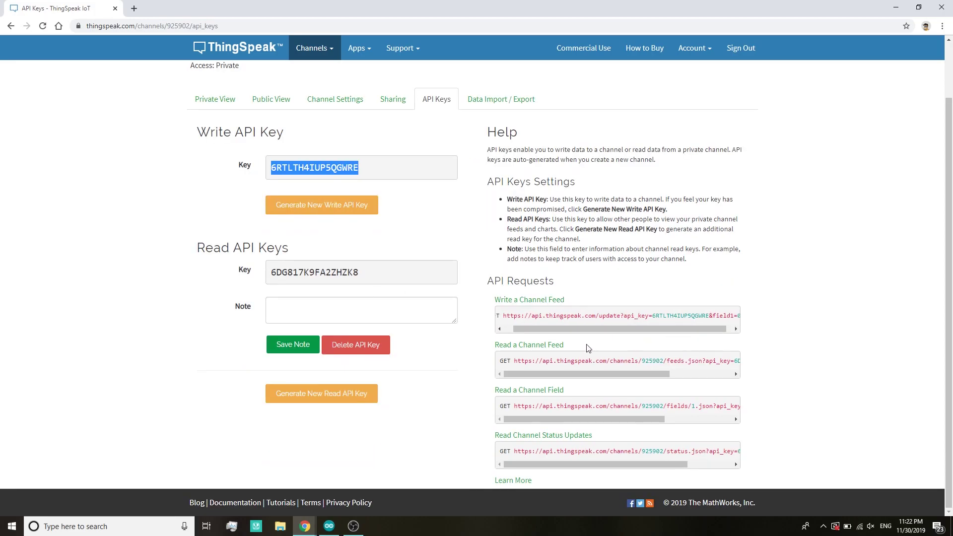
drag(561, 372, 756, 383)
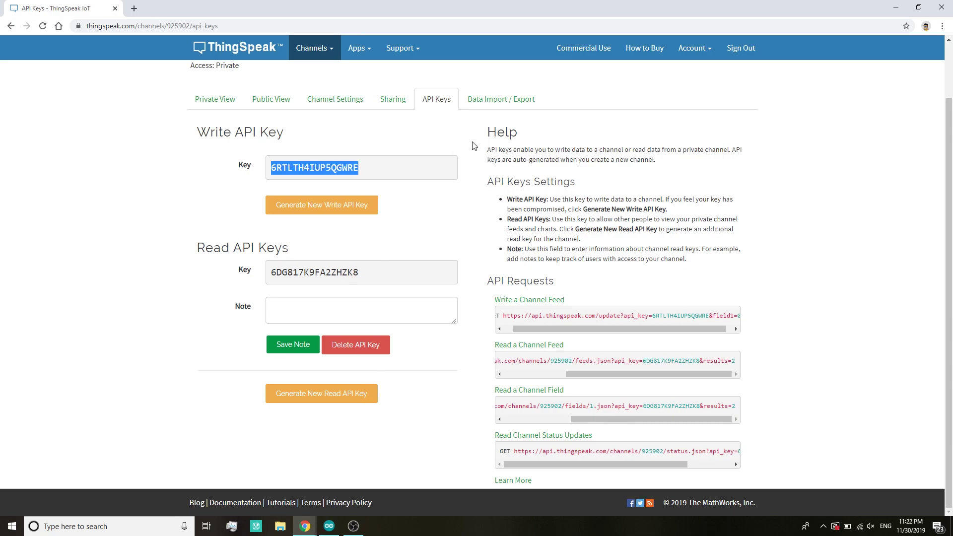
click(427, 268)
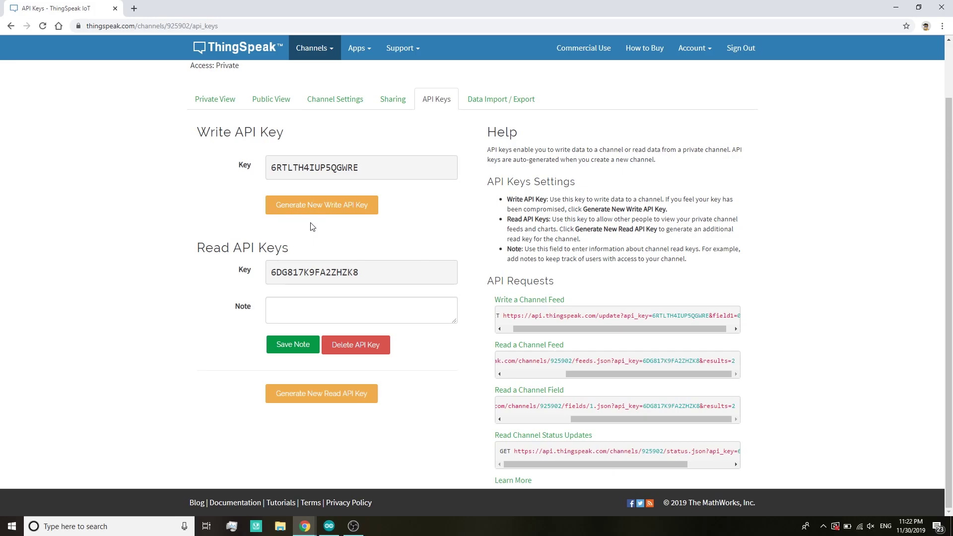
double_click(311, 171)
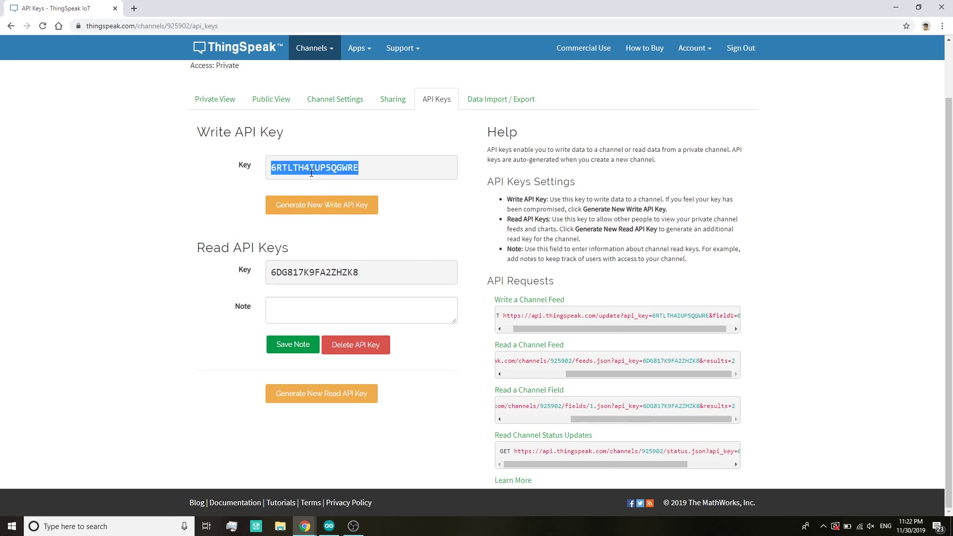
- Copy the selected Write API key to the clipboard
right_click(323, 166)
click(355, 180)
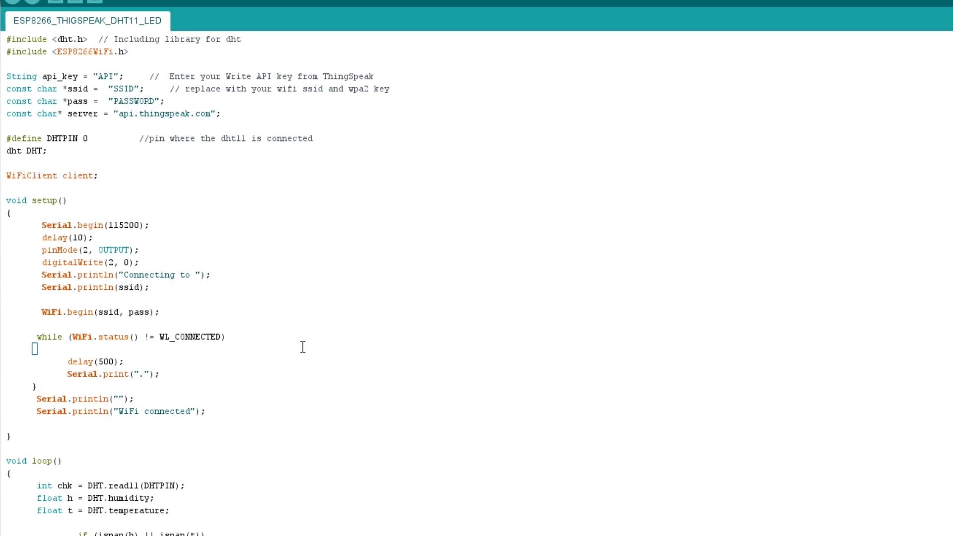
- Paste the Write API key over the 'API' placeholder in the api_key string
double_click(65, 39)
double_click(74, 51)
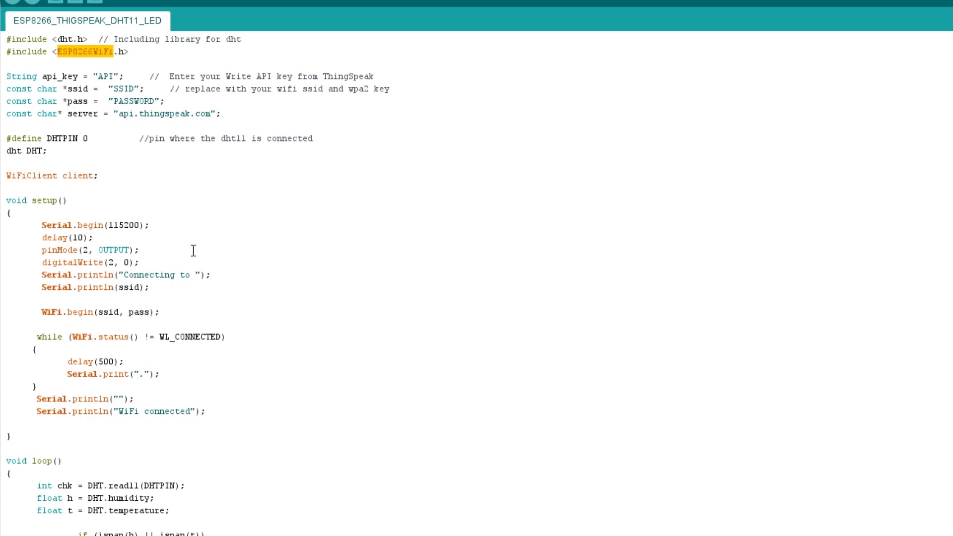
double_click(112, 77)
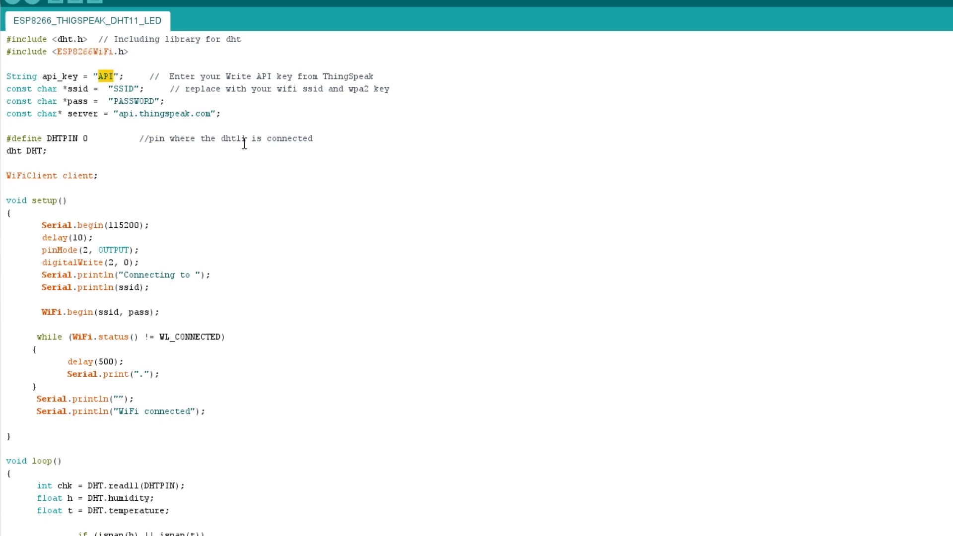
key(ctrl+v)
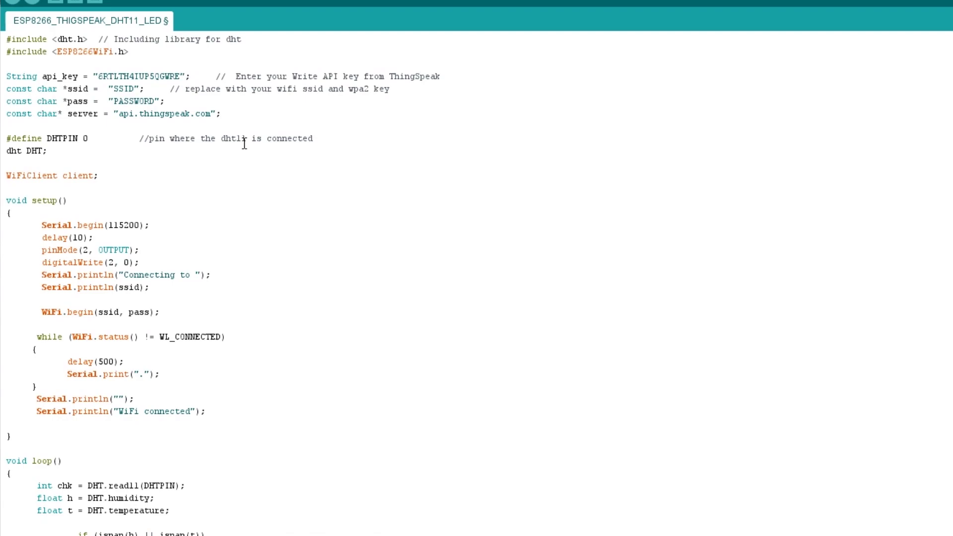
- Review the Wi-Fi SSID and password placeholders in the sketch
double_click(125, 89)
double_click(132, 100)
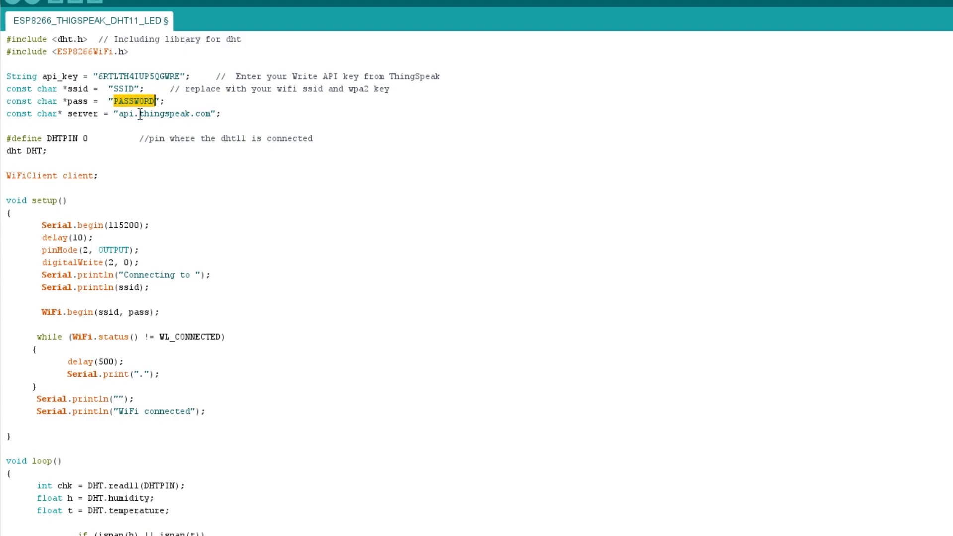
scroll(140, 114, down, 12)
scroll(140, 114, up, 6)
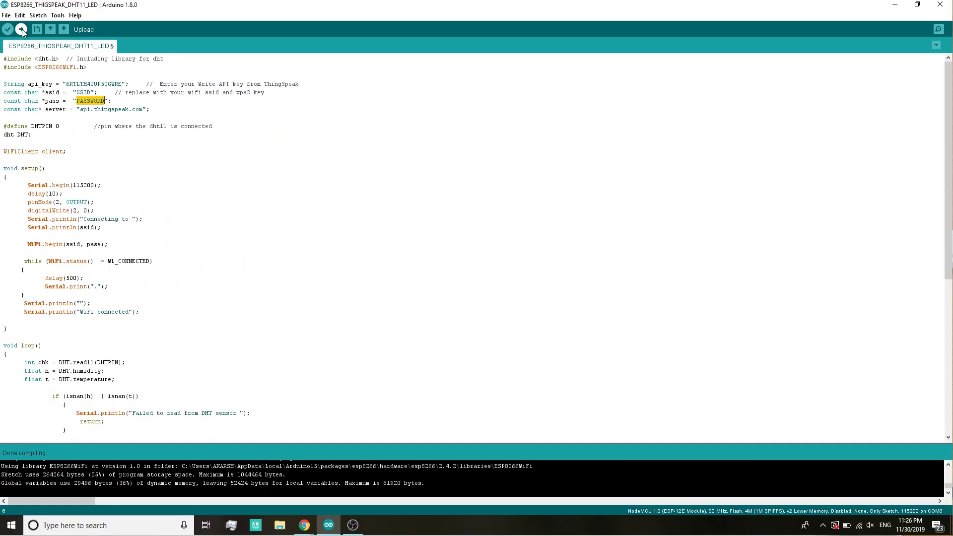
- Upload the sketch to the board on COM8 and confirm the 22.00 °C, 95.00% readings were sent
click(22, 29)
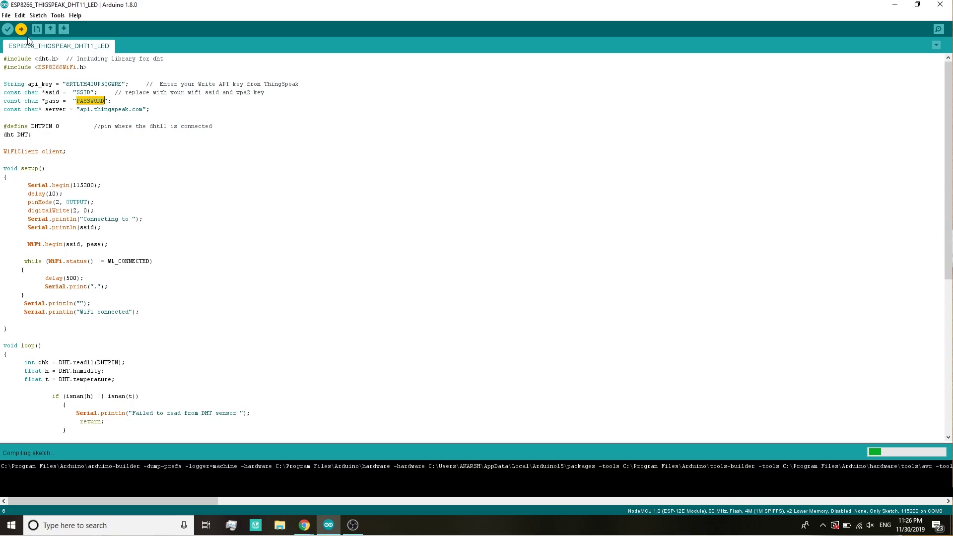
click(58, 15)
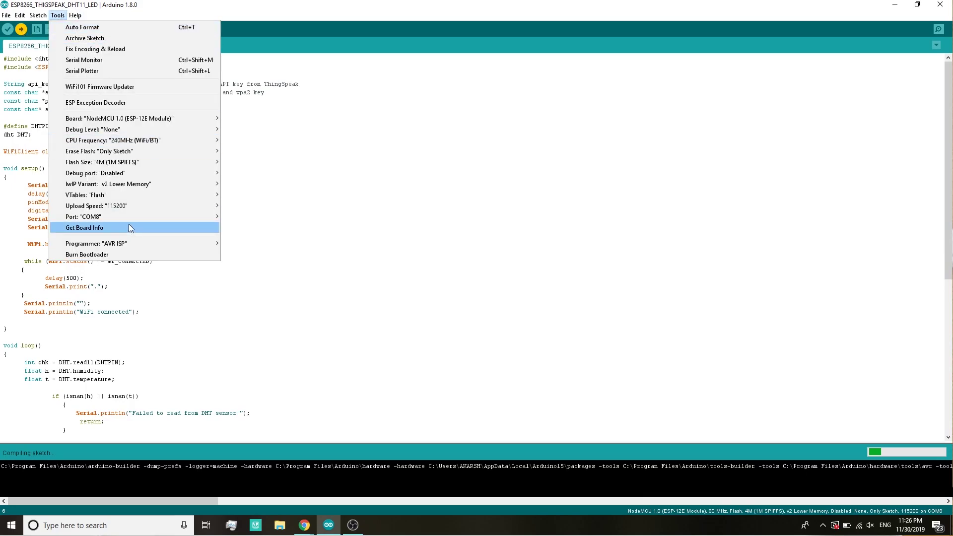
mouse_move(129, 221)
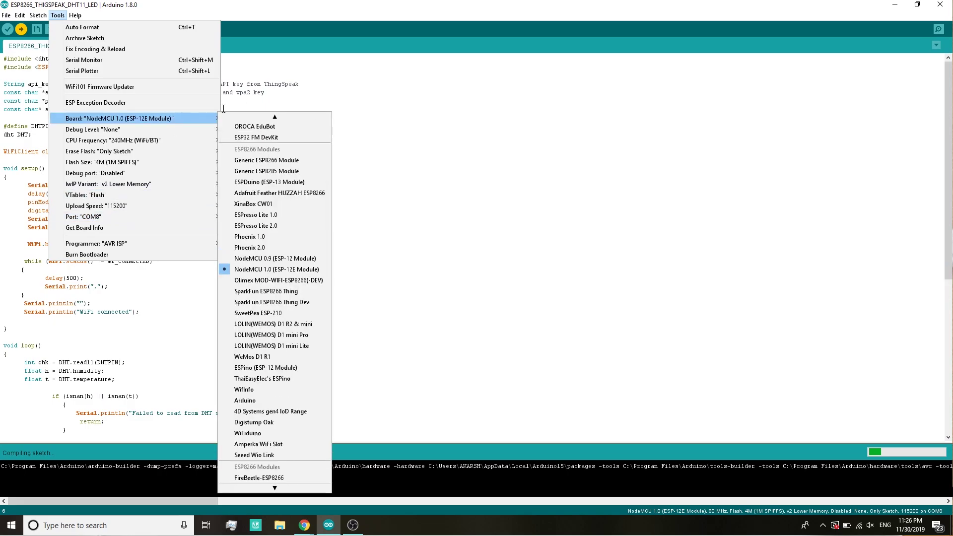
click(317, 127)
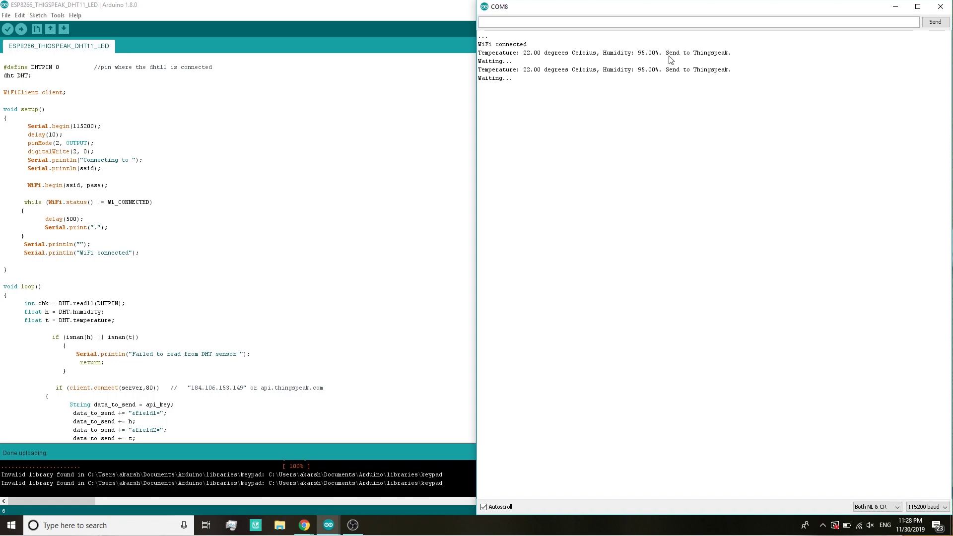
drag(669, 57, 722, 55)
- Switch to the browser's Test ESP8266 Private View and inspect the Humidity and Temperature charts
click(724, 58)
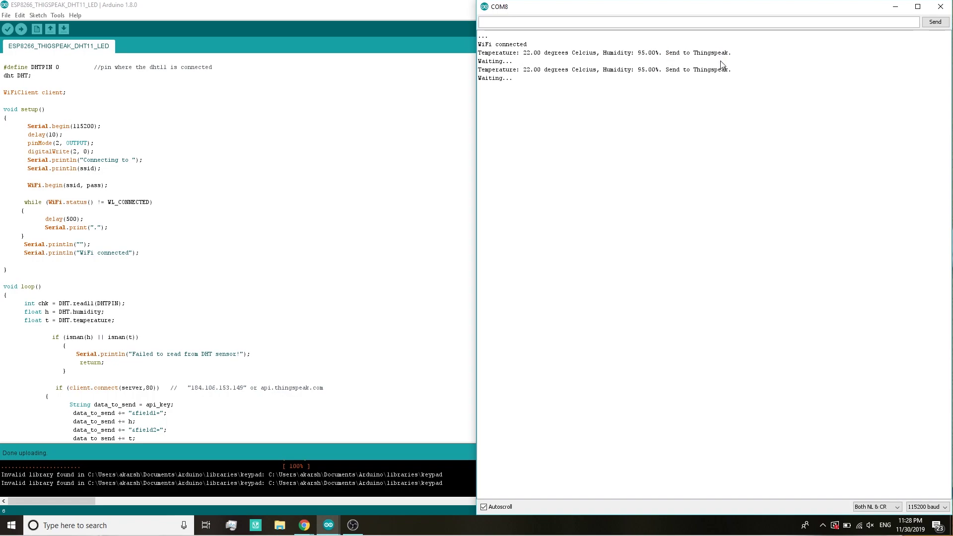
click(304, 525)
click(350, 491)
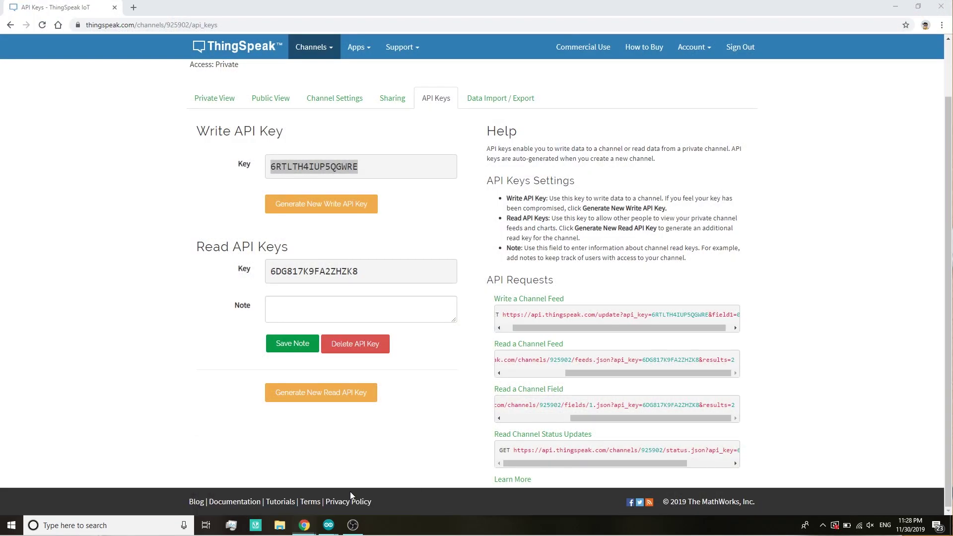
click(206, 102)
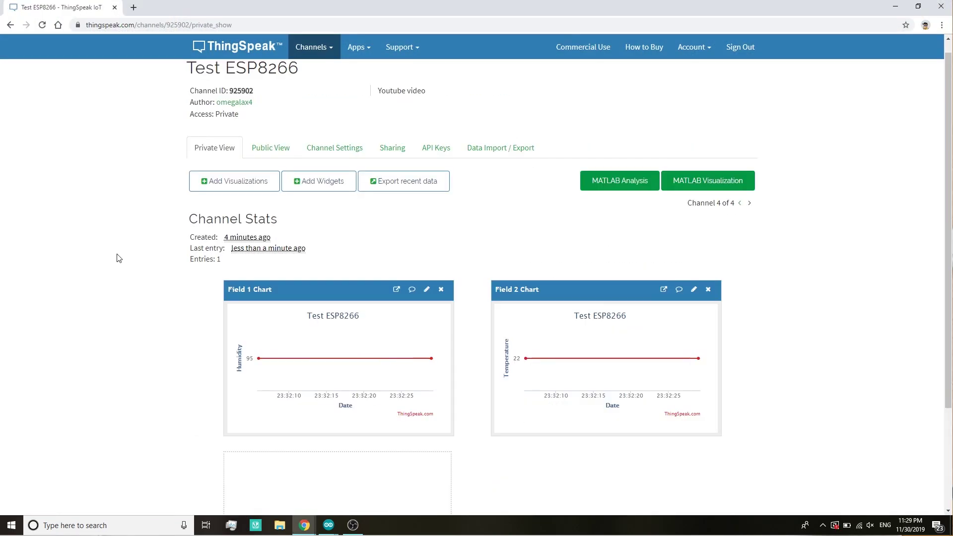
mouse_move(263, 366)
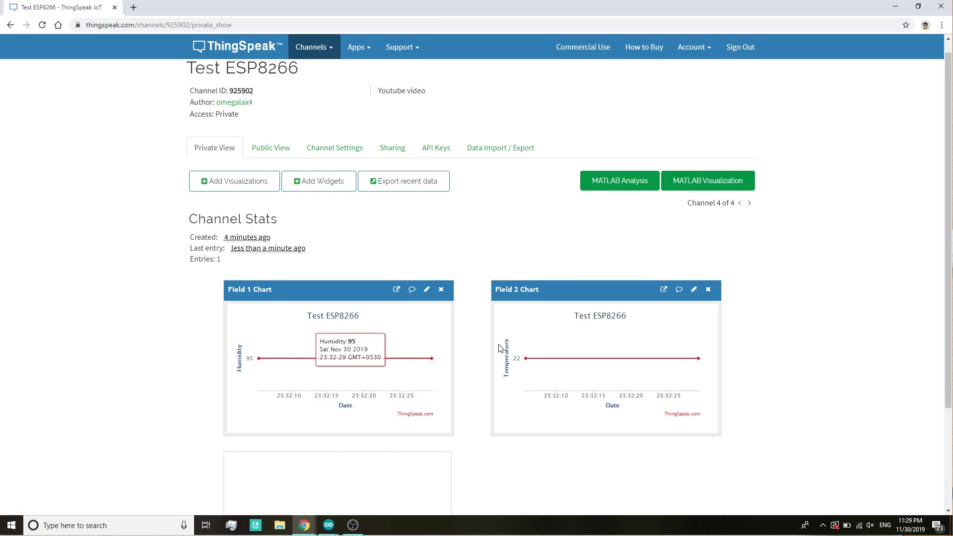
mouse_move(533, 363)
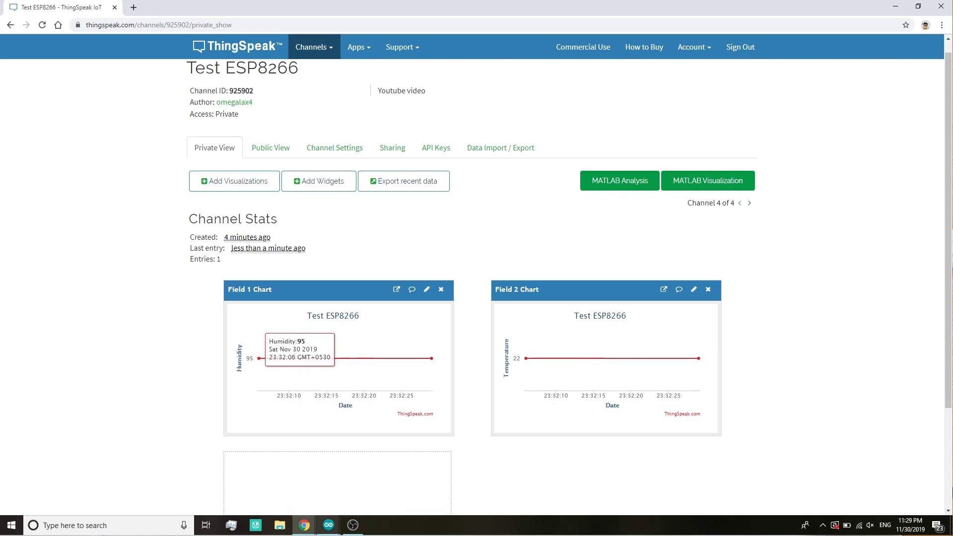
- Check the COM8 serial monitor output, then return to the channel page
mouse_move(328, 525)
click(383, 468)
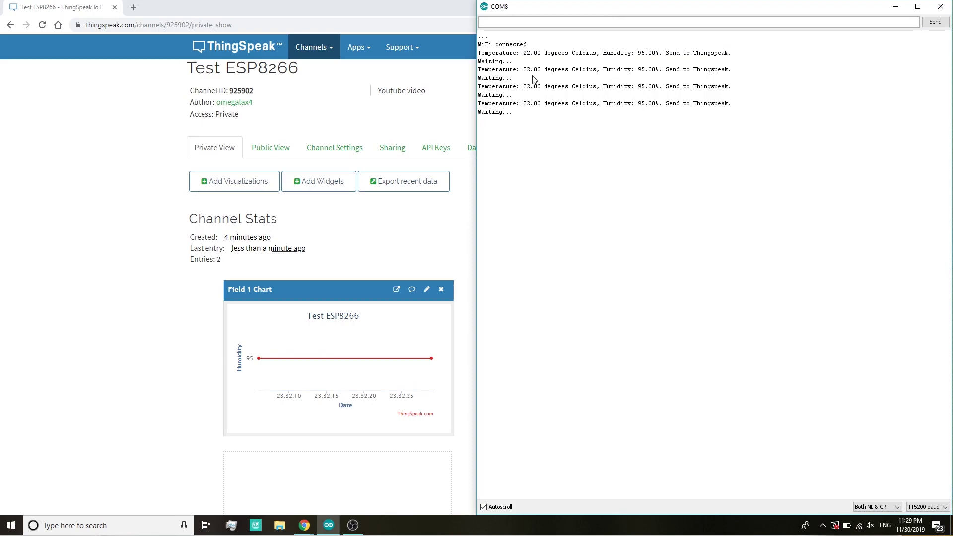
click(113, 283)
- Inspect the chart points showing humidity 95 and temperature 22
scroll(395, 334, down, 1)
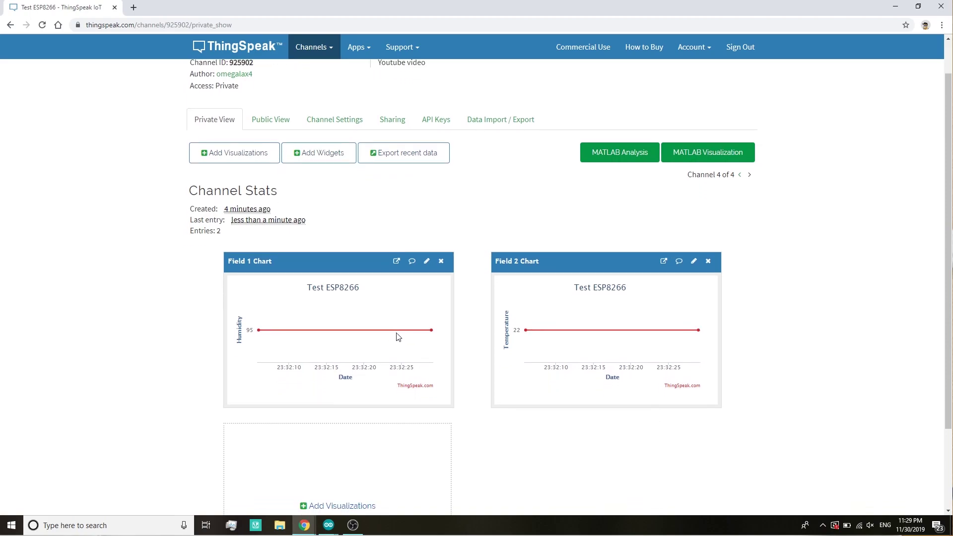
mouse_move(372, 334)
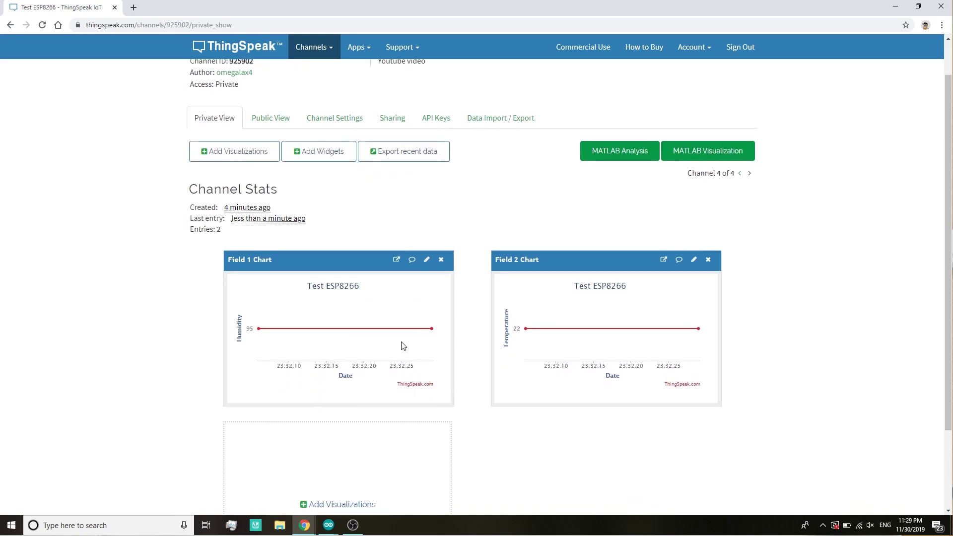
mouse_move(420, 342)
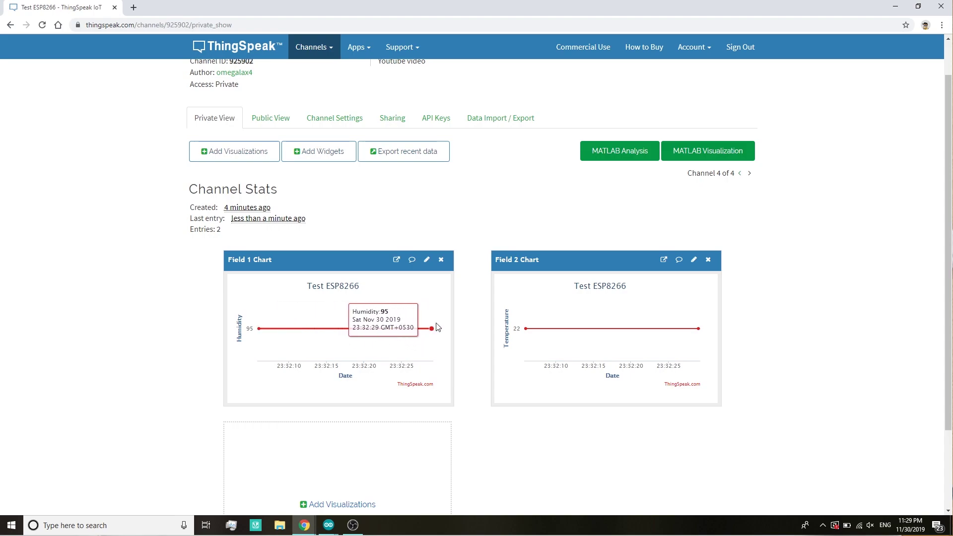
mouse_move(274, 311)
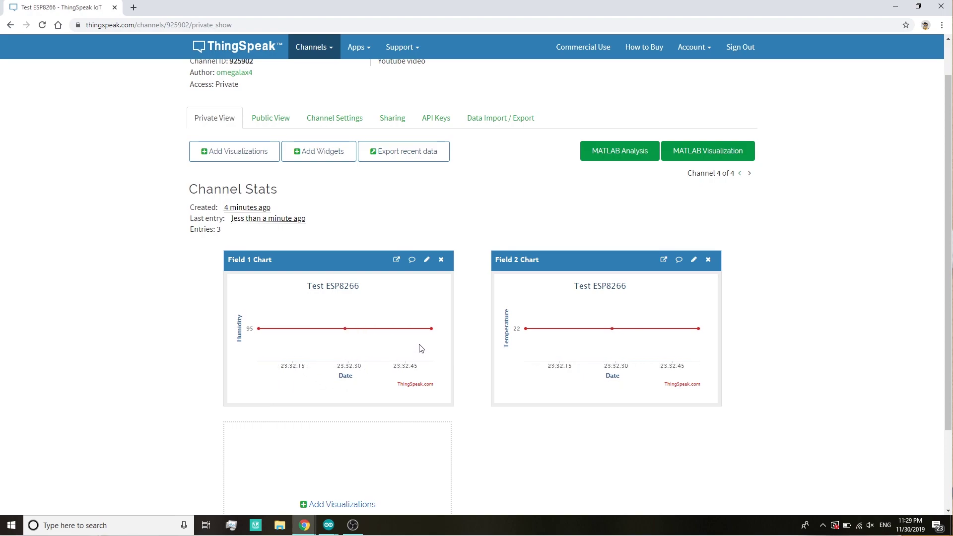
mouse_move(430, 306)
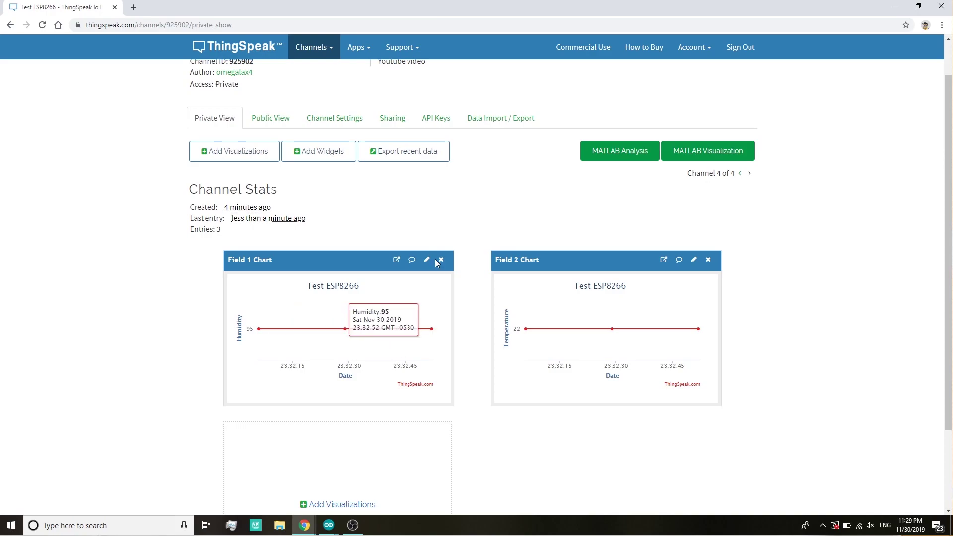